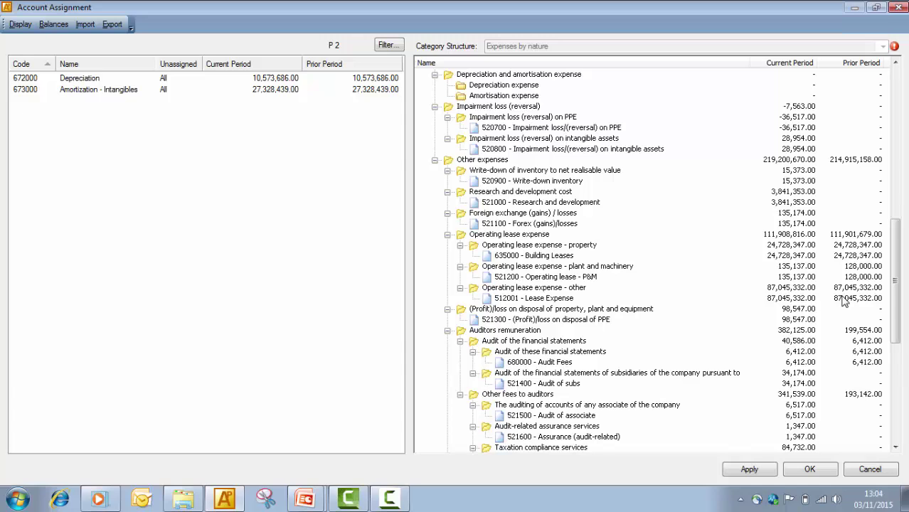
Assign account 672000 - Depreciation to Depreciation expense and 673000 - Amortization - Intangibles to Amortisation expense, and open the category structure choices
{"action": "left_click_drag", "start_coordinate": [363, 80], "coordinate": [498, 88]}
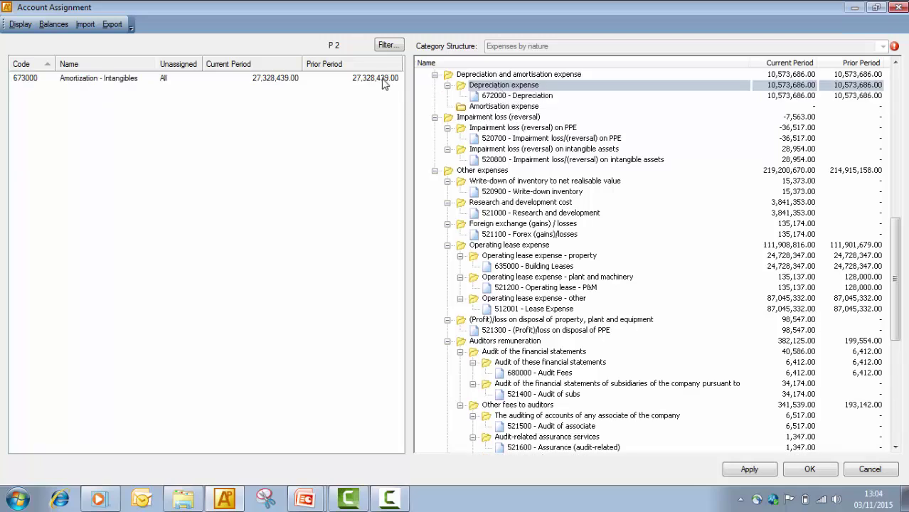
{"action": "left_click_drag", "start_coordinate": [384, 83], "coordinate": [503, 115]}
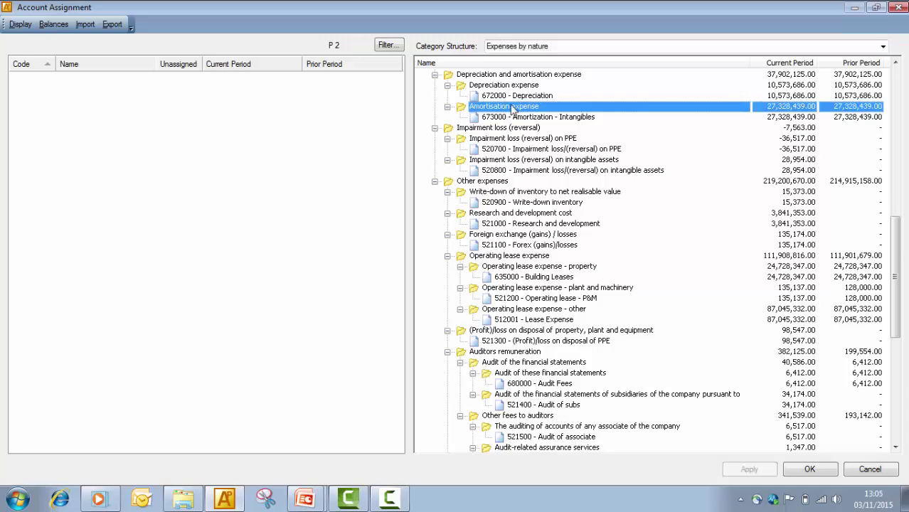
{"action": "left_click", "coordinate": [882, 46]}
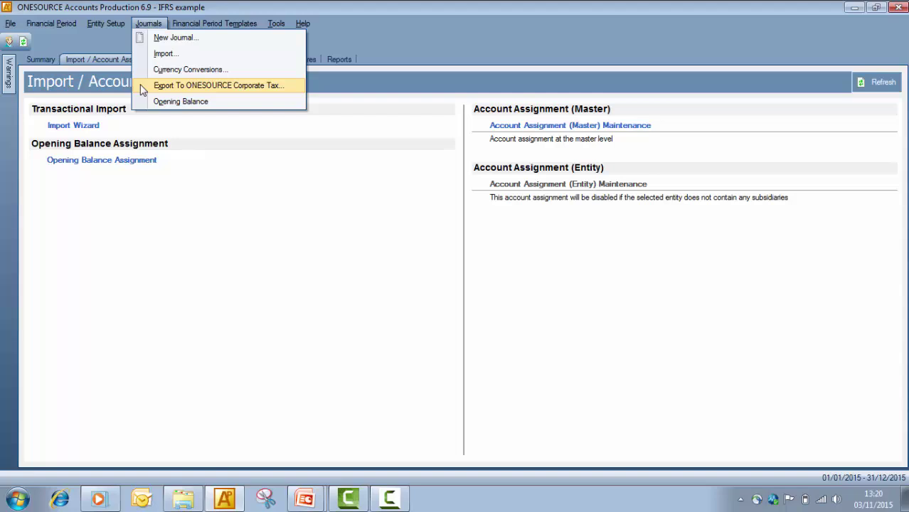
Export the journals to ONESOURCE Corporate Tax as an Excel file named IFRS EXAMPLE in the desktop's Corporate tax files folder
{"action": "left_click", "coordinate": [142, 86]}
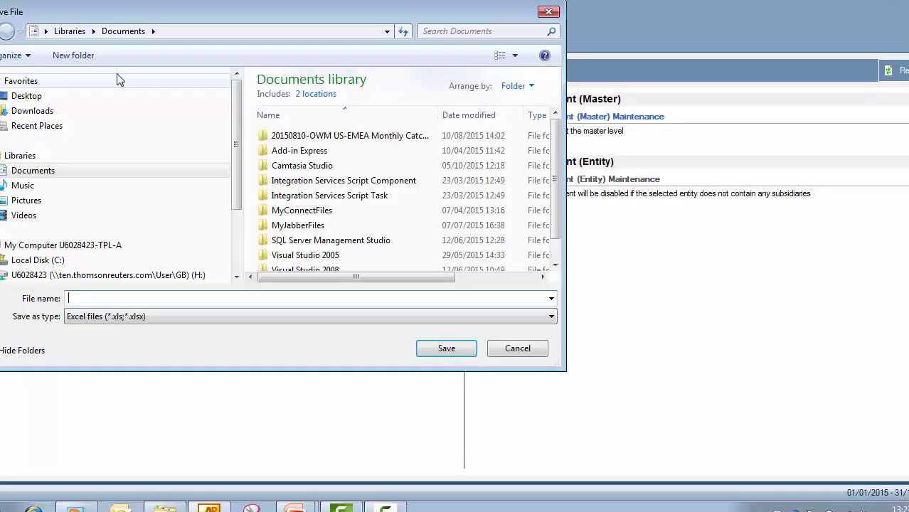
{"action": "left_click", "coordinate": [131, 106]}
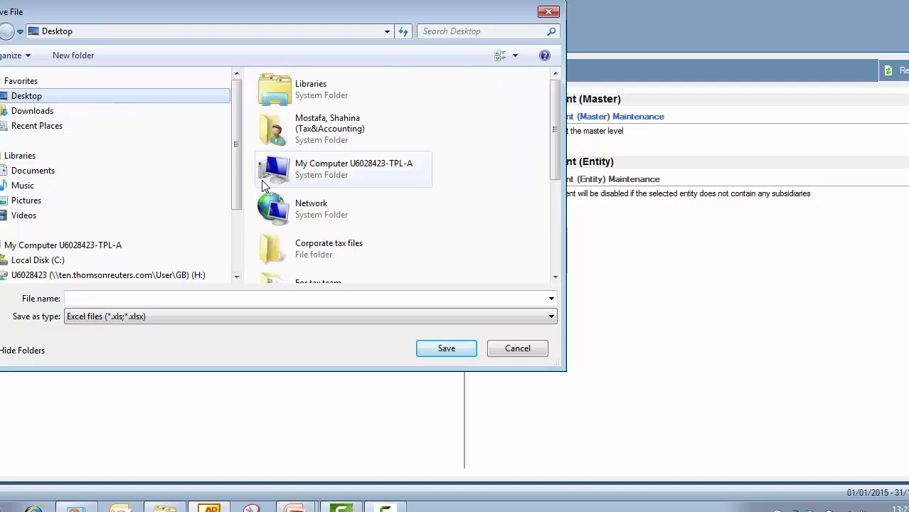
{"action": "double_click", "coordinate": [317, 251]}
{"action": "left_click", "coordinate": [230, 298]}
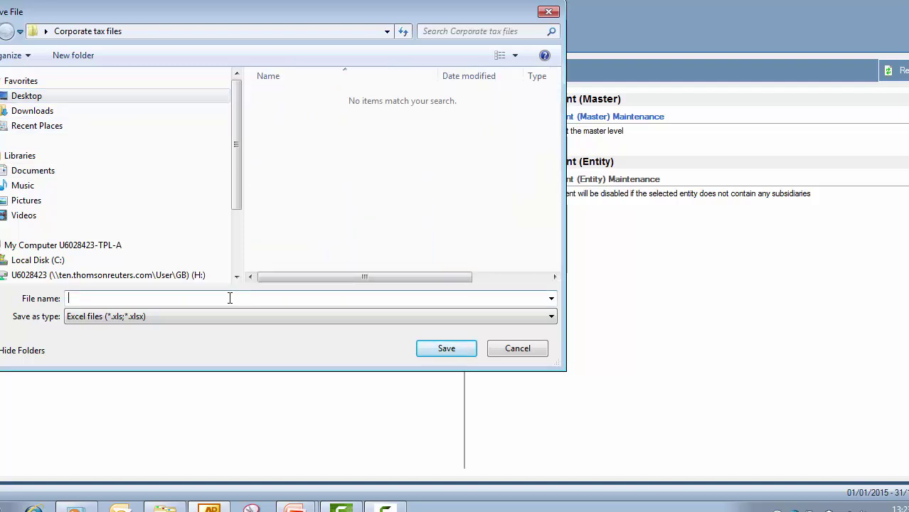
{"action": "type", "text": "IFRS EXAMPLE"}
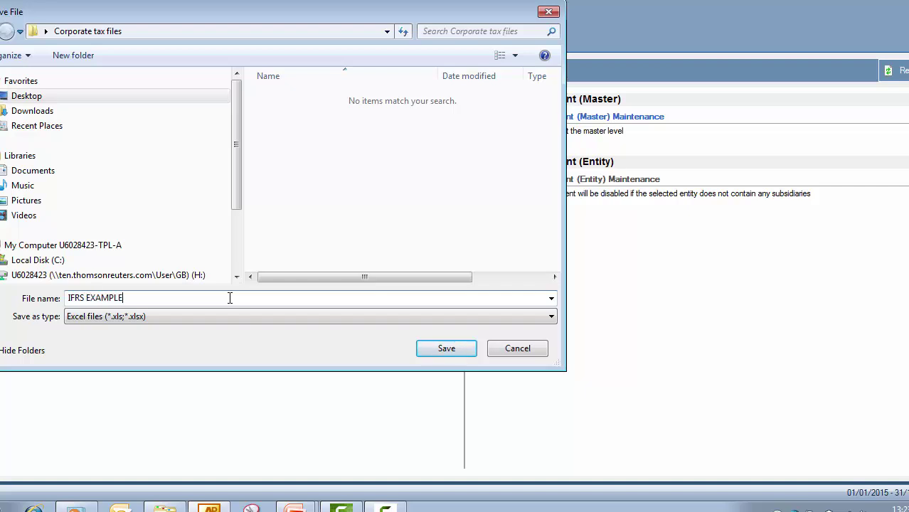
{"action": "left_click", "coordinate": [437, 349]}
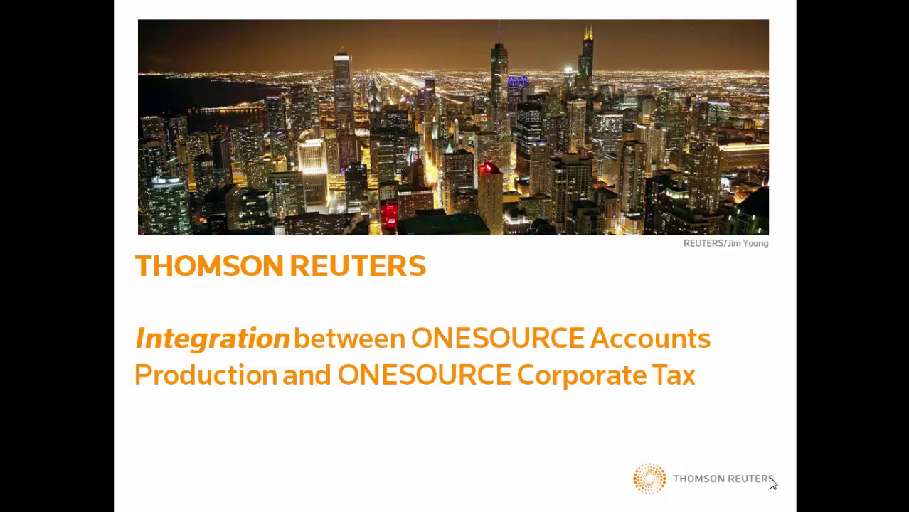
{"action": "left_click", "coordinate": [773, 482]}
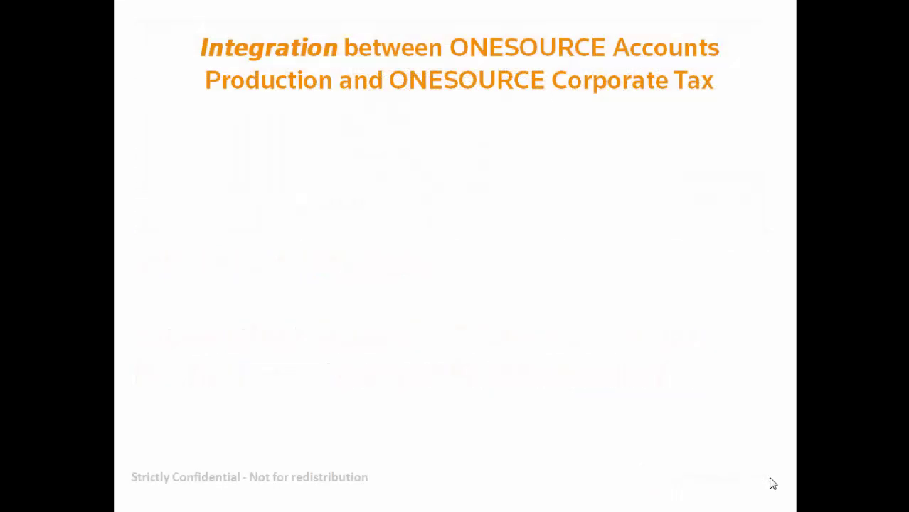
{"action": "left_click", "coordinate": [773, 483]}
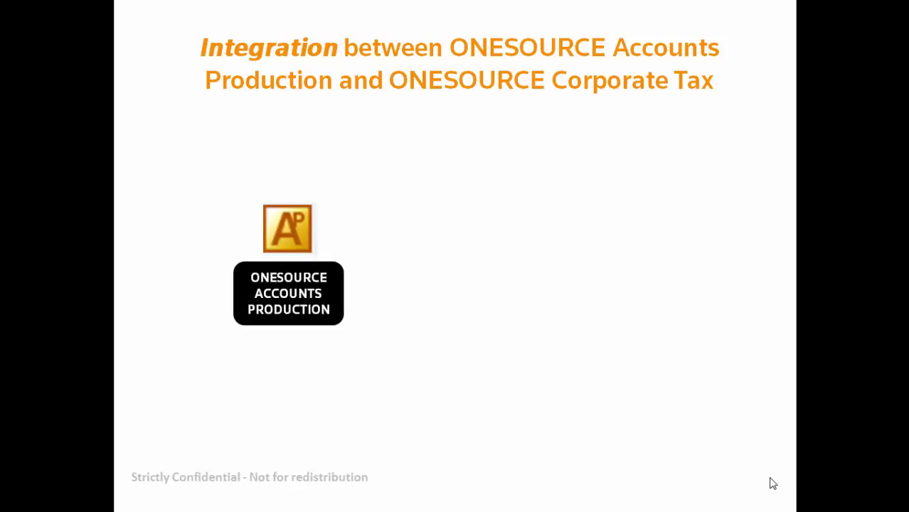
{"action": "left_click", "coordinate": [773, 483]}
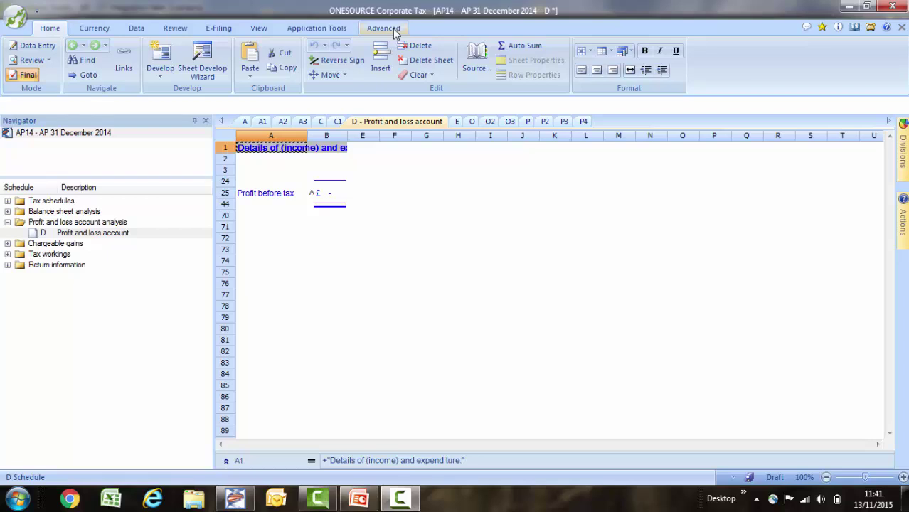
Change the accounting standard of the AP14 - AP 31 December 2014 file to IFRS and accept the change of GAAP
{"action": "left_click", "coordinate": [394, 30]}
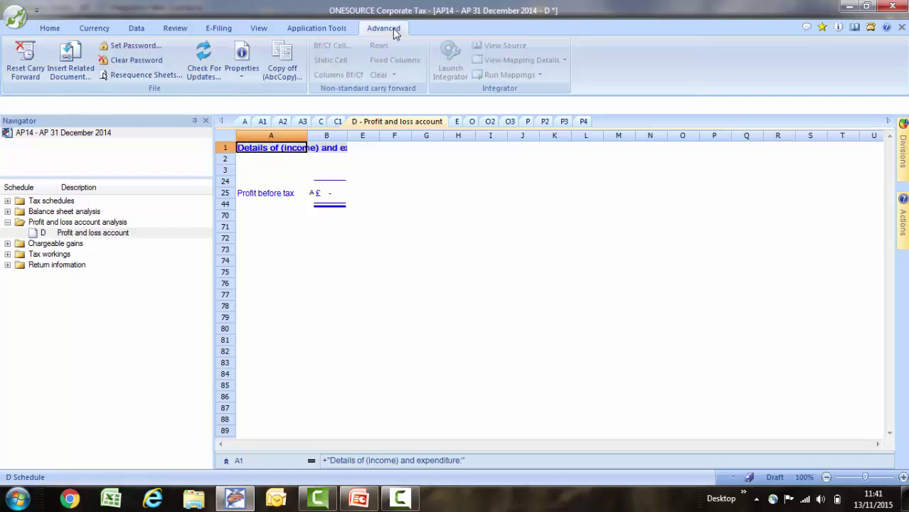
{"action": "left_click", "coordinate": [242, 64]}
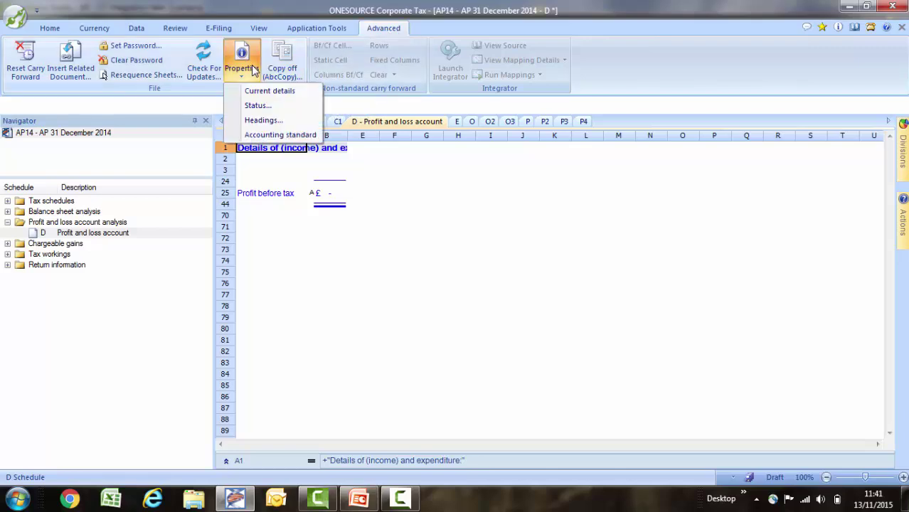
{"action": "left_click", "coordinate": [260, 137]}
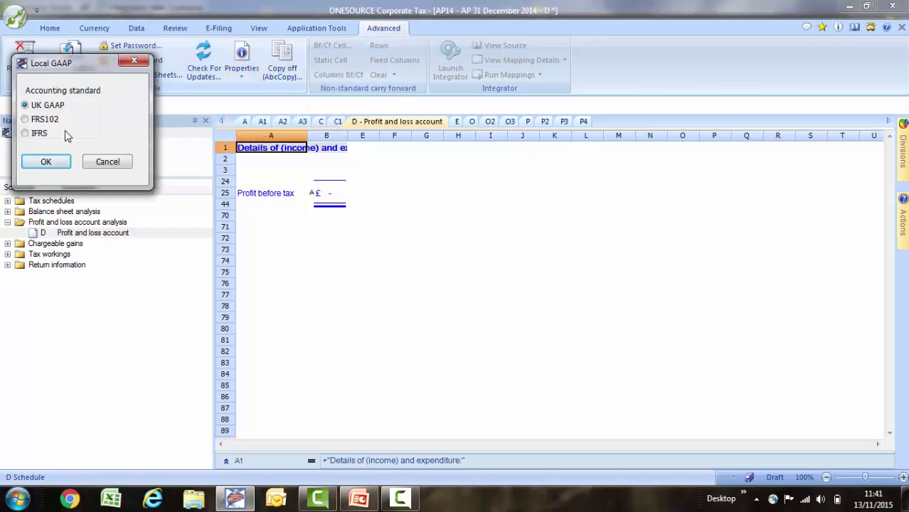
{"action": "left_click", "coordinate": [41, 136]}
{"action": "left_click", "coordinate": [48, 162]}
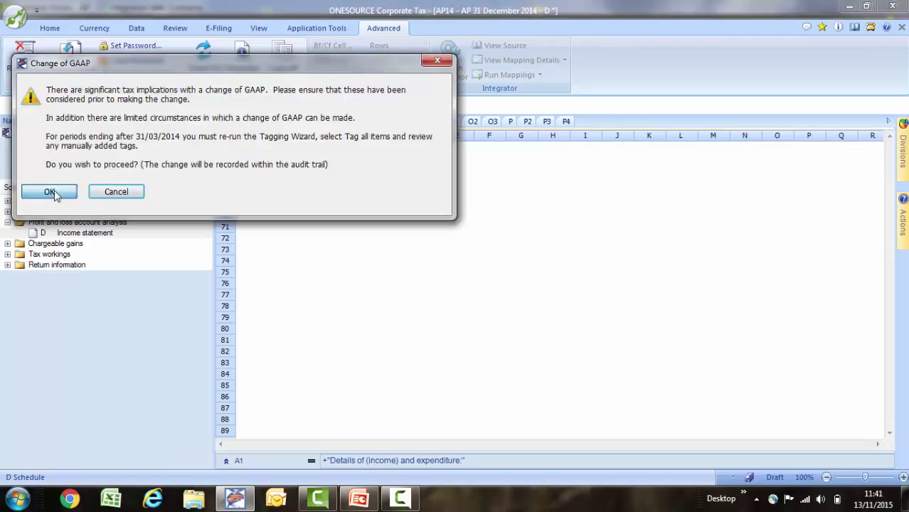
{"action": "left_click", "coordinate": [51, 191]}
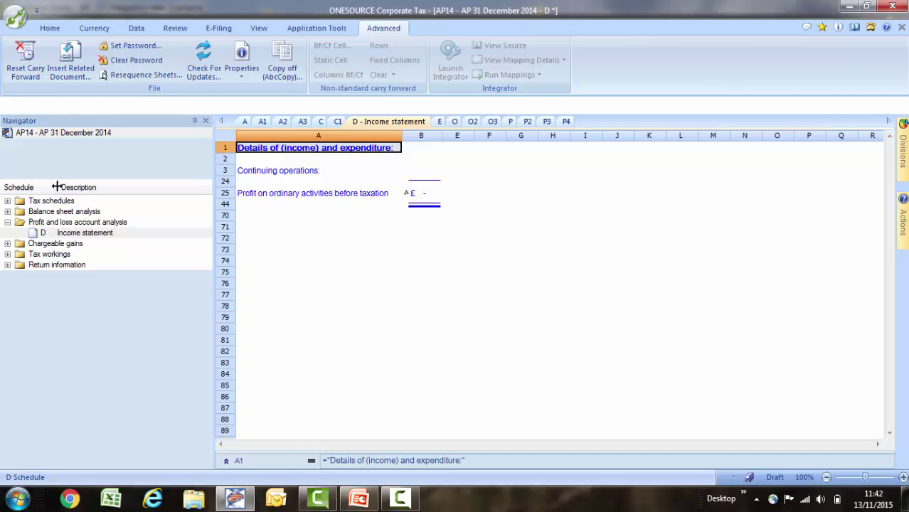
Start the Accounts Production import and choose Example2 - IFRS.xls from the Accounts Production folder as the source file
{"action": "left_click", "coordinate": [136, 28]}
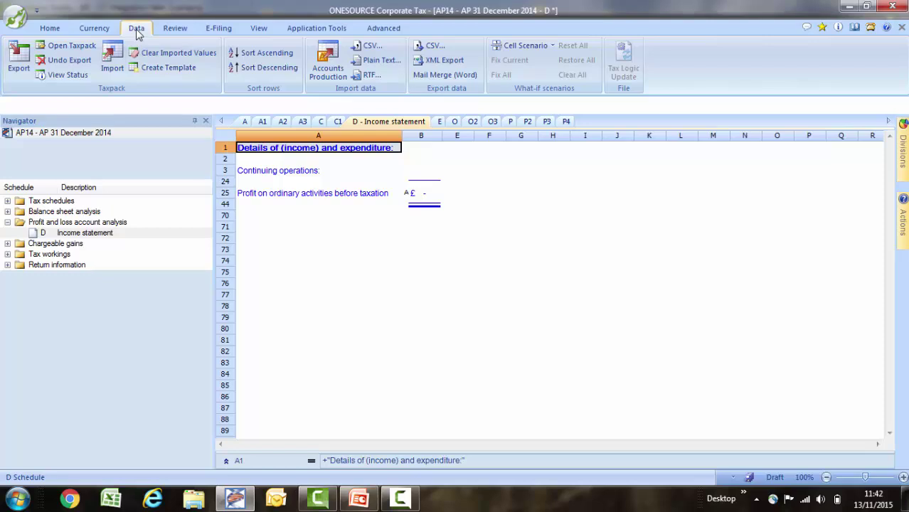
{"action": "left_click", "coordinate": [321, 60]}
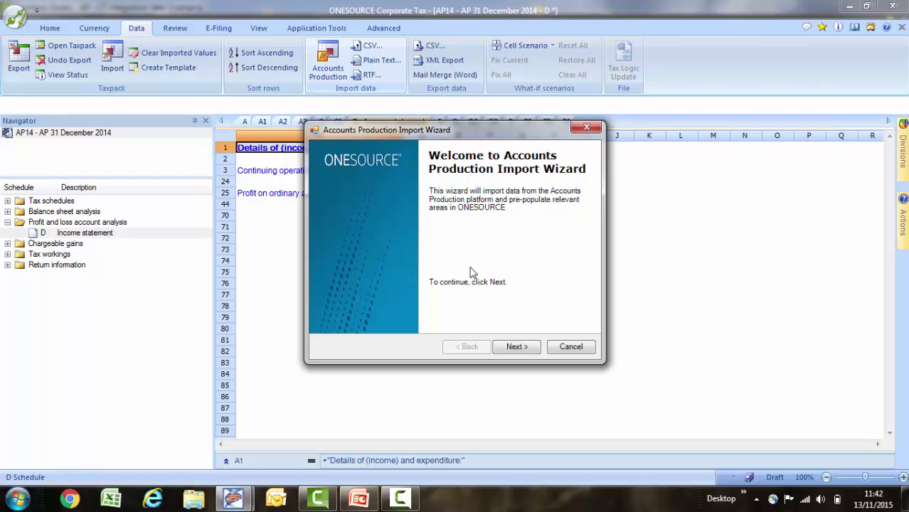
{"action": "left_click", "coordinate": [512, 347]}
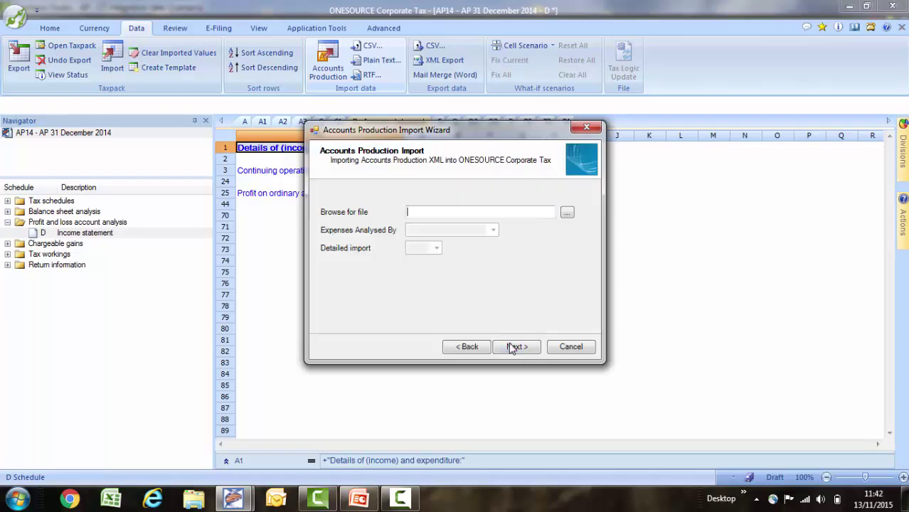
{"action": "left_click", "coordinate": [568, 215]}
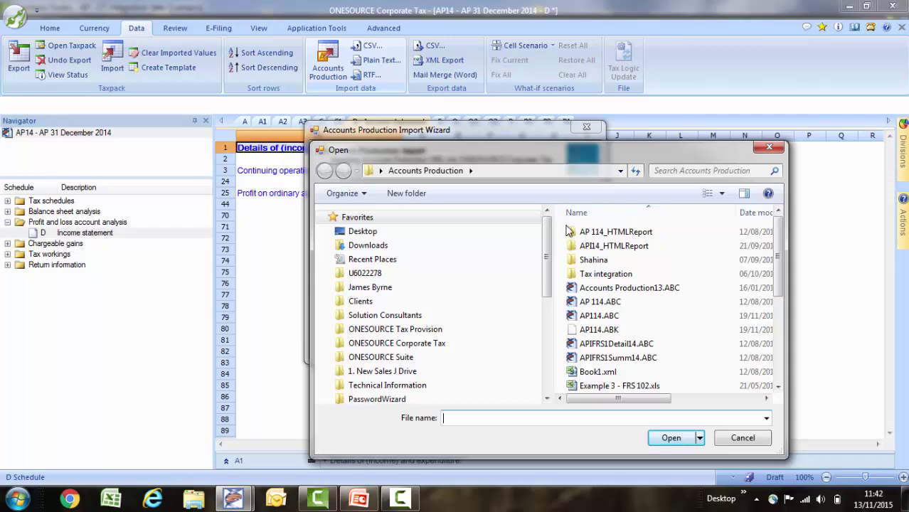
{"action": "scroll", "coordinate": [683, 285], "scroll_direction": "down", "scroll_amount": 1}
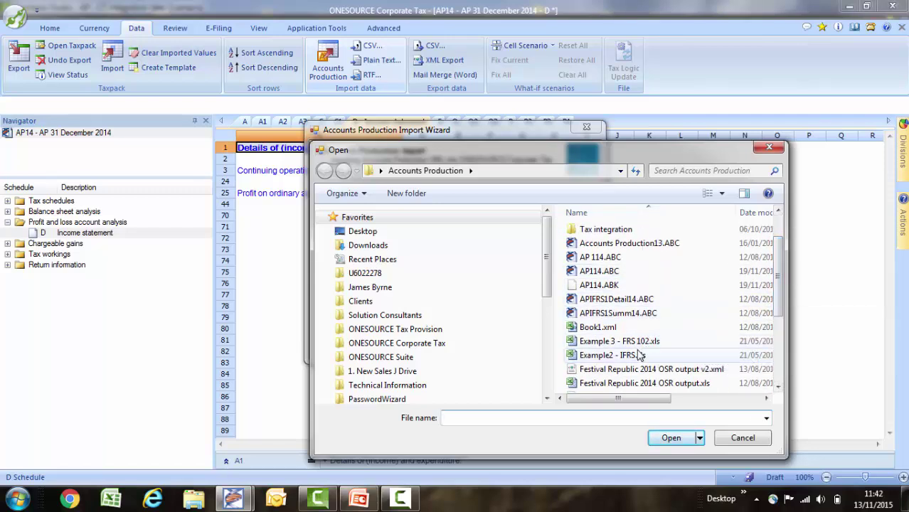
{"action": "left_click", "coordinate": [631, 355]}
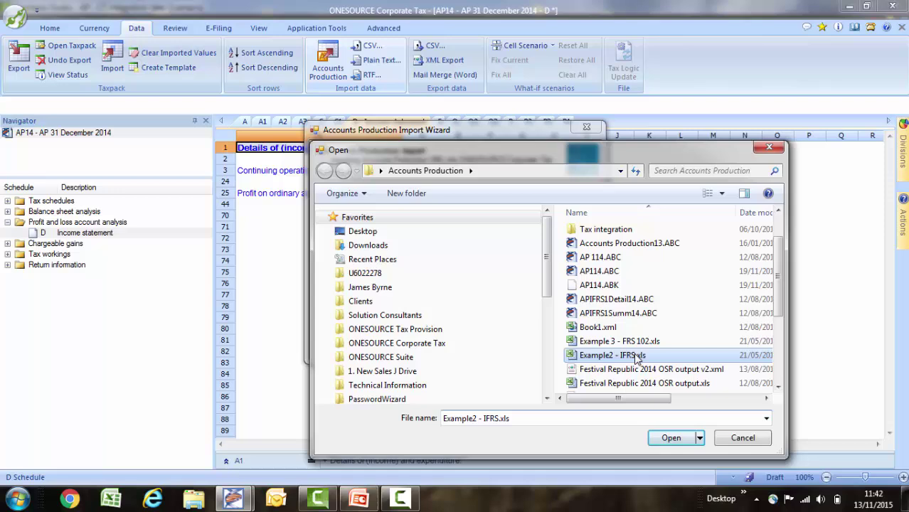
{"action": "left_click", "coordinate": [671, 438]}
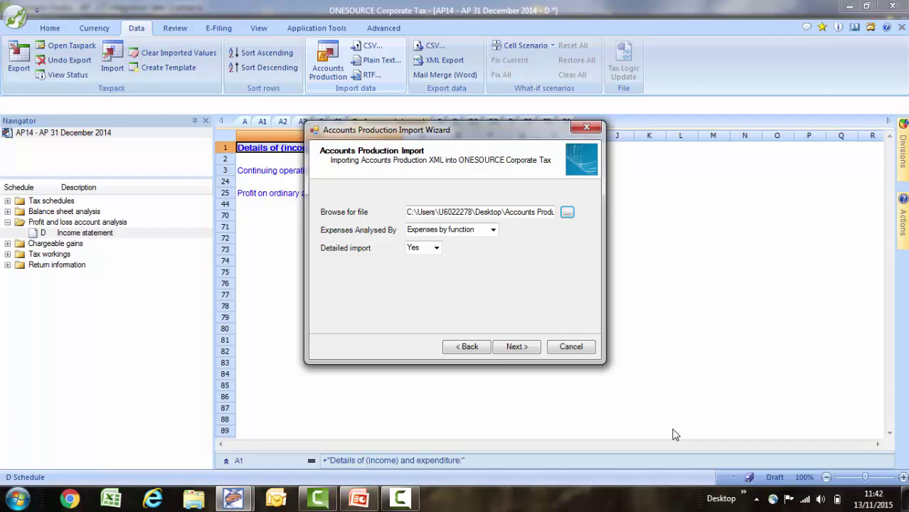
Import the selected accounts file with expenses analysed by function and finish the import wizard
{"action": "left_click", "coordinate": [493, 229]}
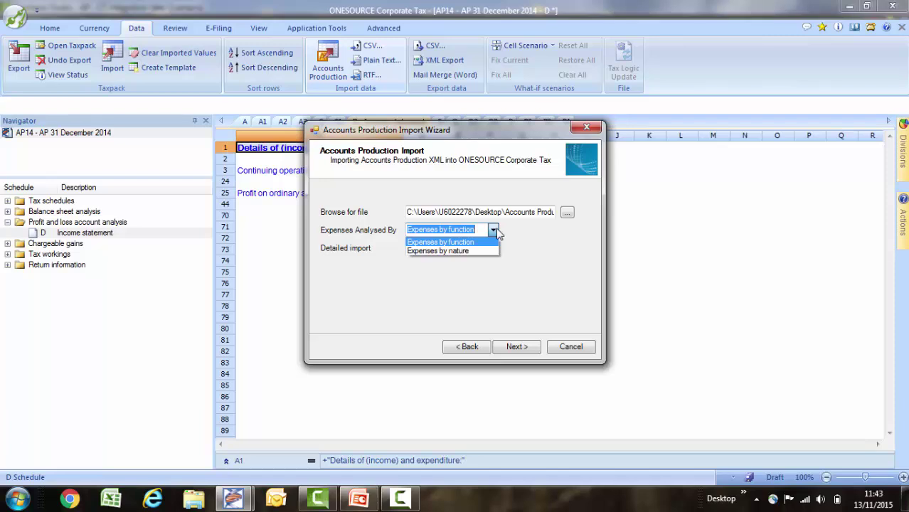
{"action": "left_click", "coordinate": [483, 242]}
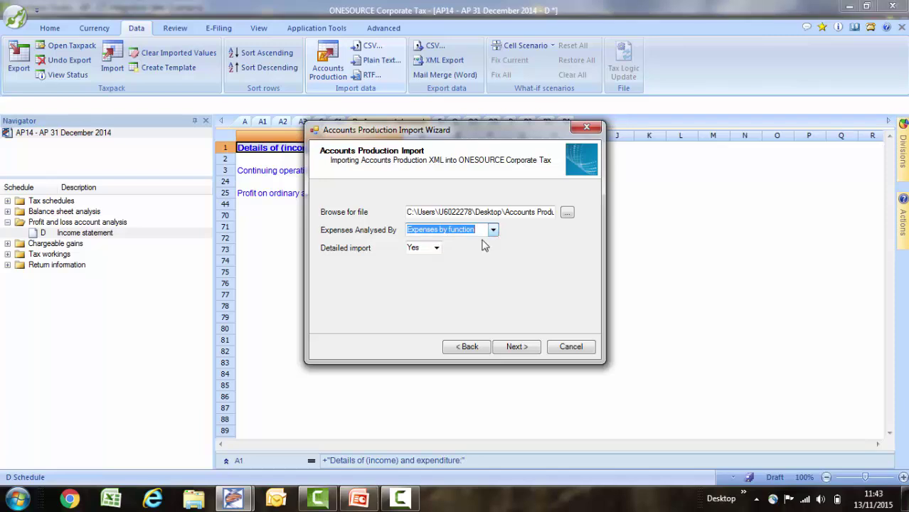
{"action": "left_click", "coordinate": [521, 347]}
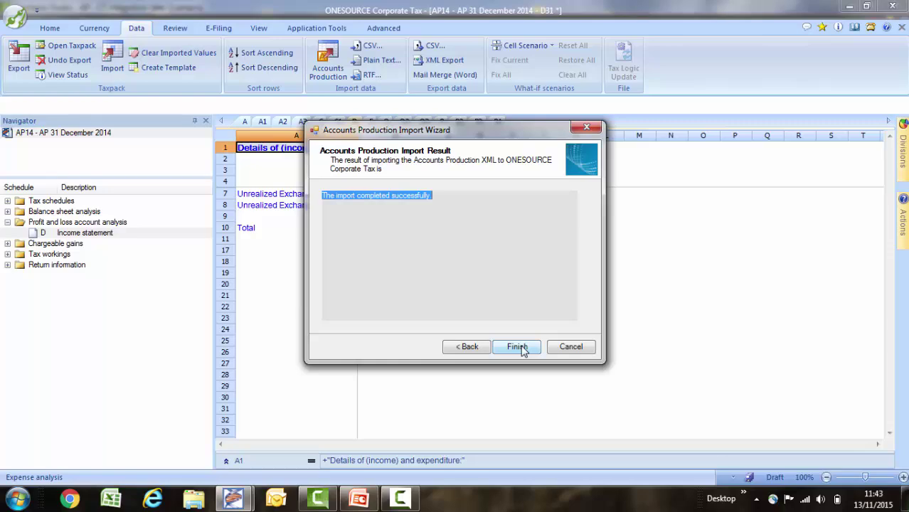
{"action": "left_click", "coordinate": [518, 347]}
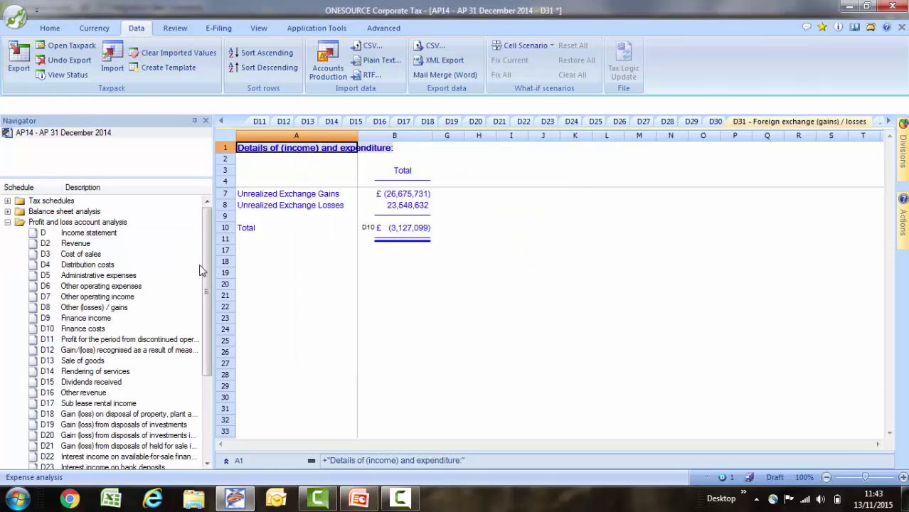
Review the imported income statement in schedule D and its supporting Revenue (D2) and Cost of sales (D3) schedules
{"action": "left_click", "coordinate": [107, 233]}
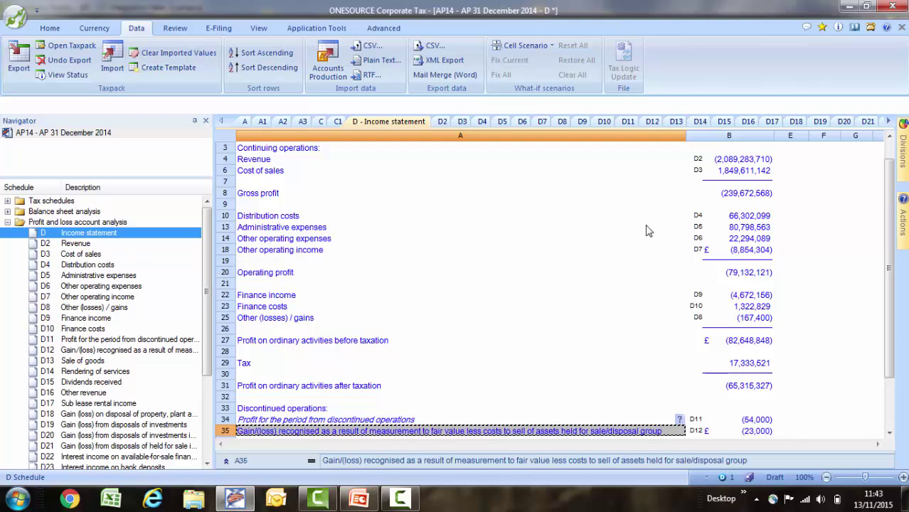
{"action": "left_click_drag", "start_coordinate": [887, 226], "coordinate": [893, 189]}
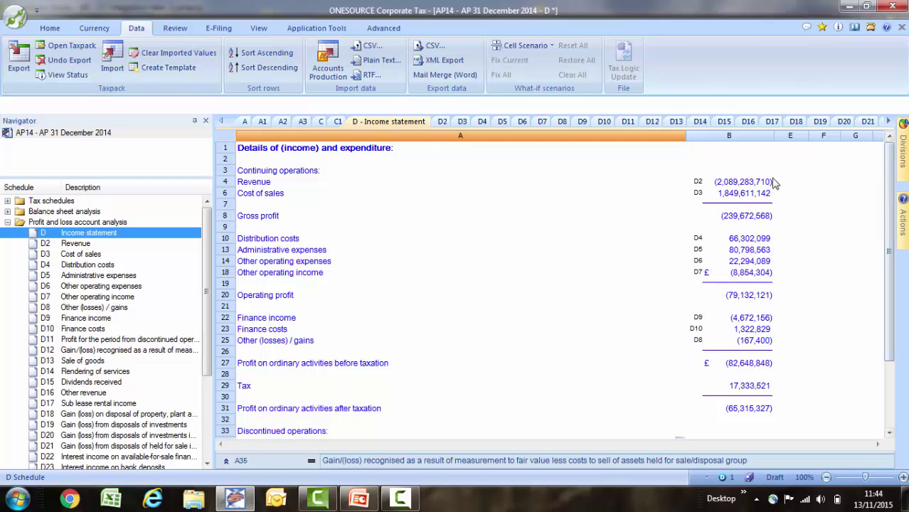
{"action": "left_click", "coordinate": [700, 184]}
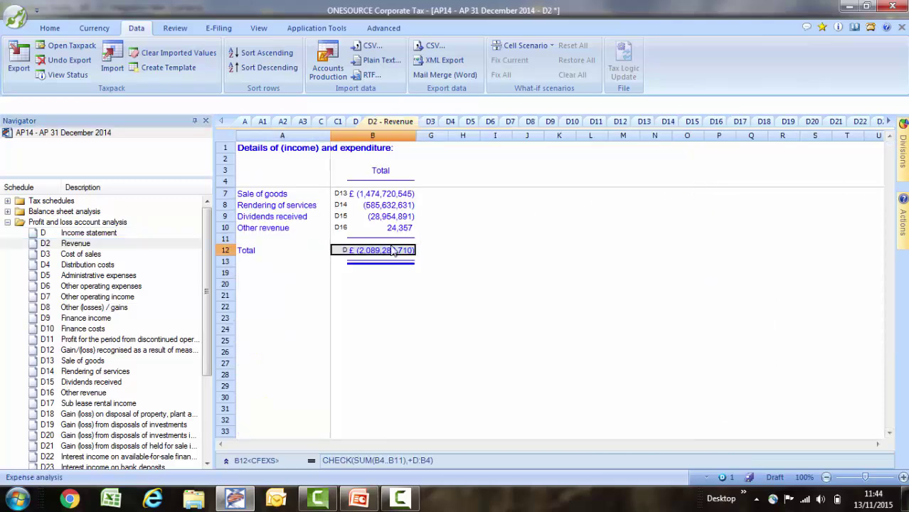
{"action": "left_click", "coordinate": [358, 253]}
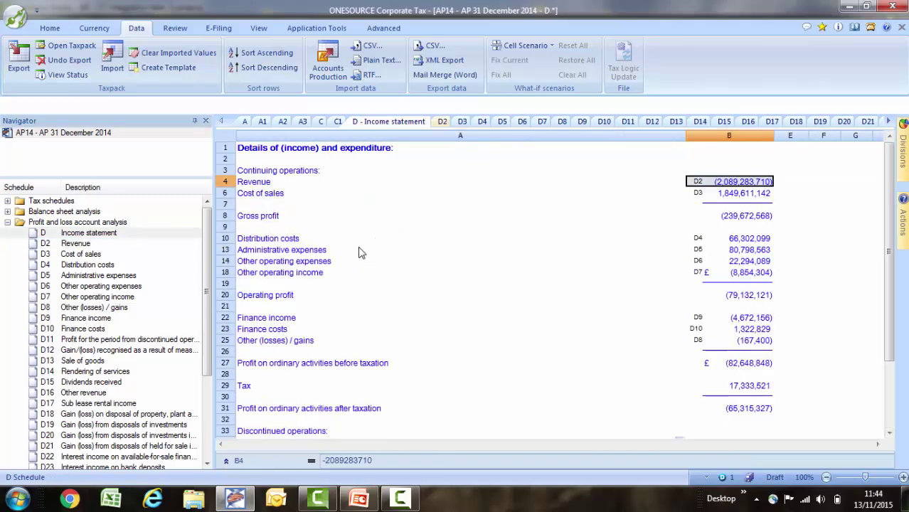
{"action": "left_click", "coordinate": [699, 193]}
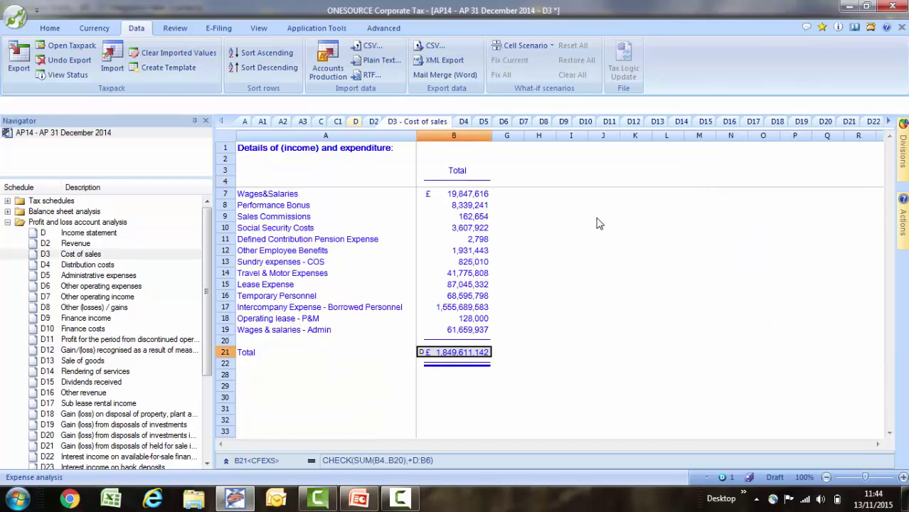